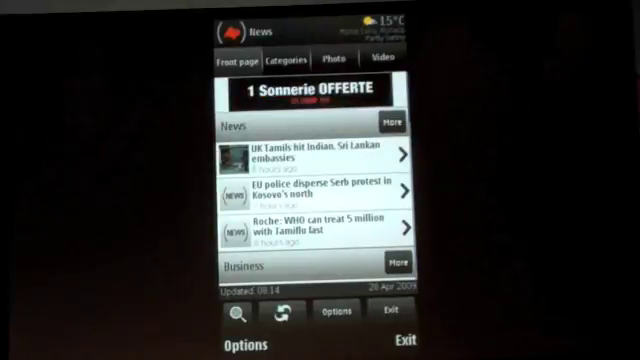
Read the Roche WHO Tamiflu story, then return to the front-page headlines.
left_click(310, 229)
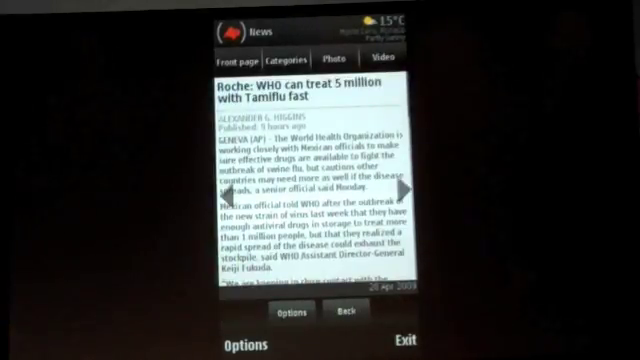
left_click(346, 311)
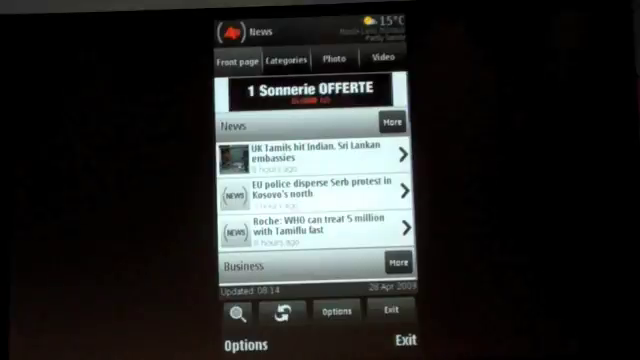
scroll(315, 175, "down", 3)
scroll(315, 180, "down", 2)
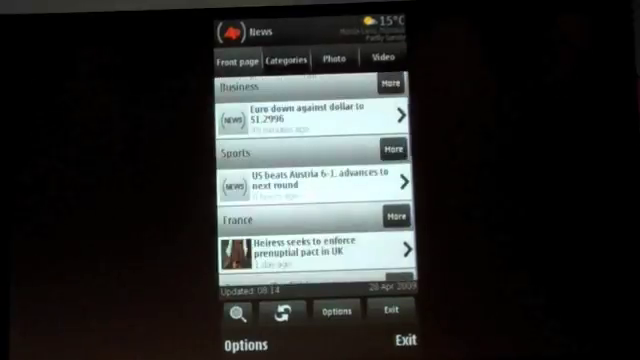
scroll(315, 180, "down", 2)
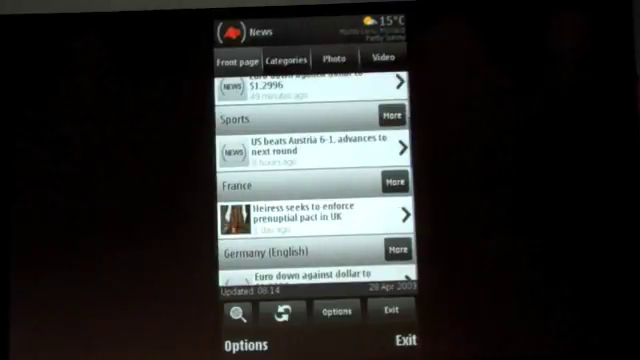
Switch to the Photo section and open the Sports Photos thumbnail grid.
left_click(334, 58)
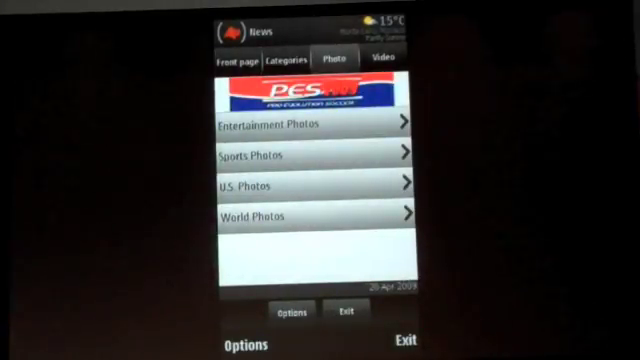
left_click(300, 154)
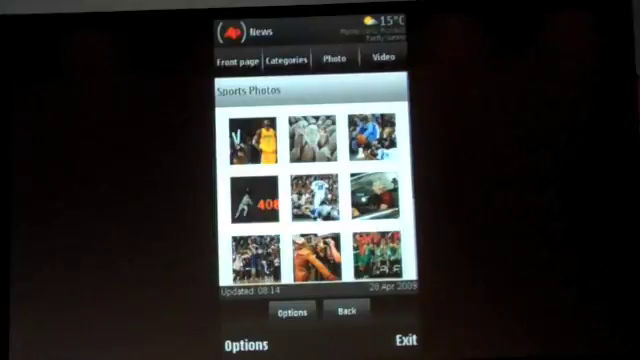
scroll(313, 180, "down", 3)
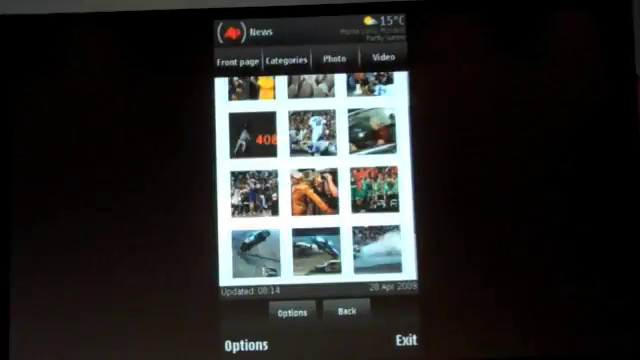
View the race-car crash photo full-screen, check its share options, then close it.
left_click(256, 253)
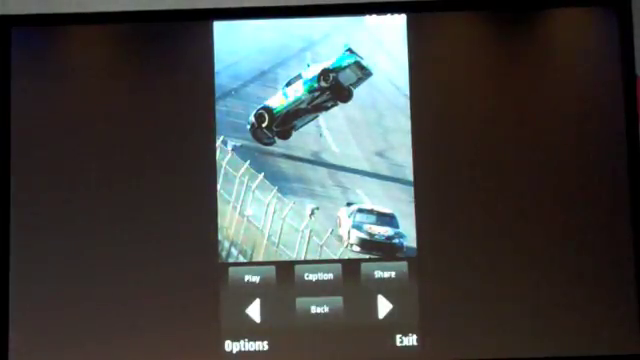
left_click(384, 273)
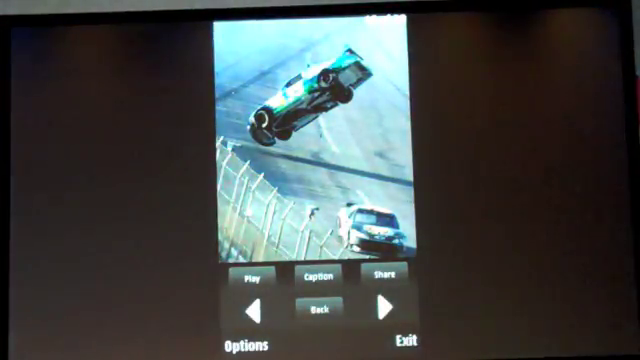
left_click(319, 309)
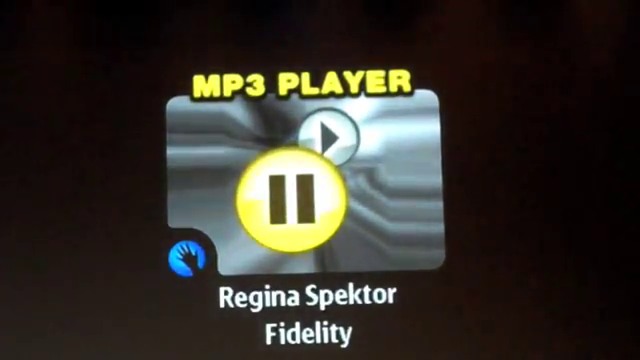
Pause Regina Spektor's 'Fidelity', then resume playback on 'Better'.
key("space")
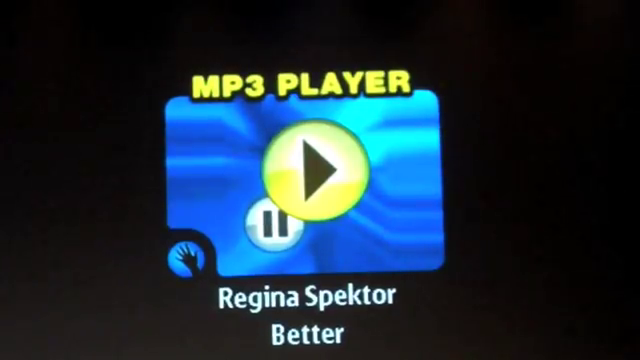
key("space")
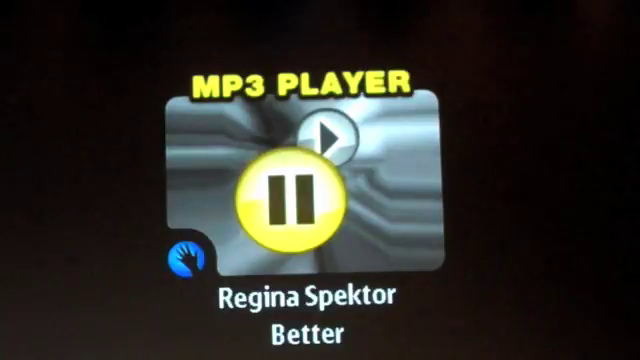